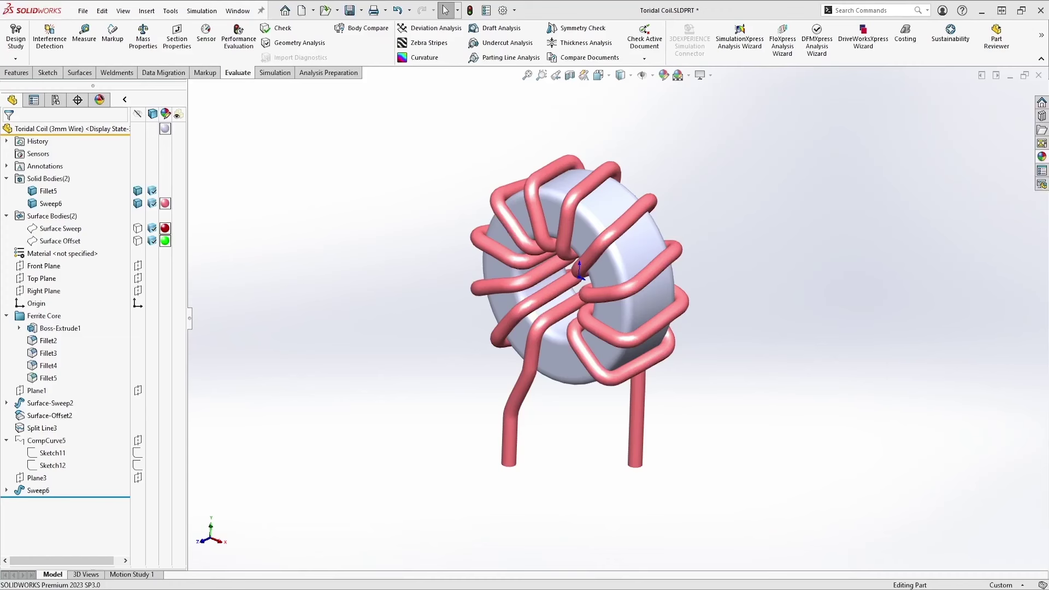
Highlight the ferrite core and wire winding solid bodies in turn to identify each one in the model
{"action": "left_click", "coordinate": [49, 191]}
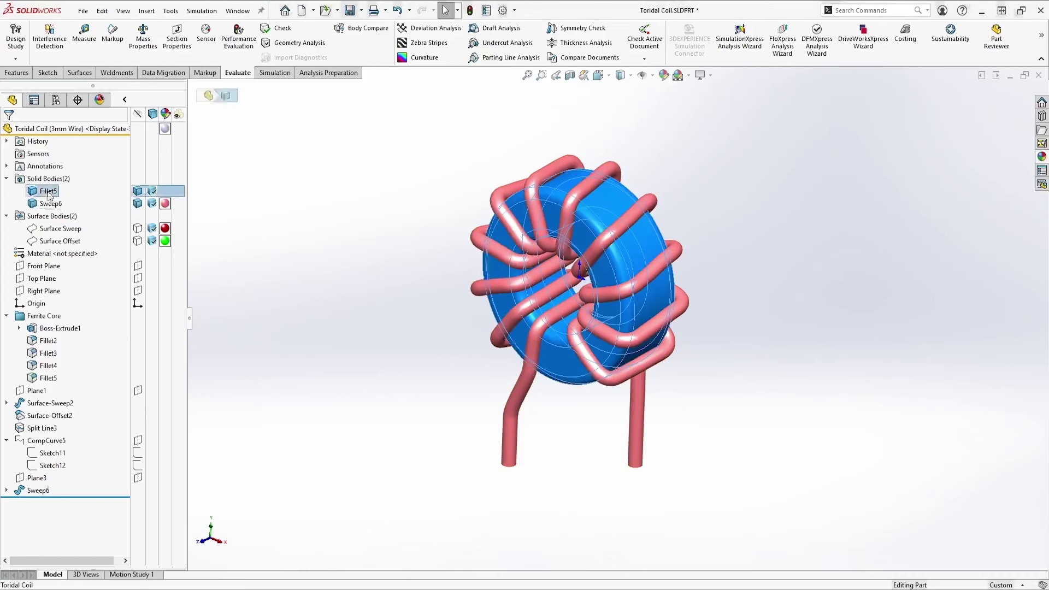
{"action": "left_click", "coordinate": [50, 204]}
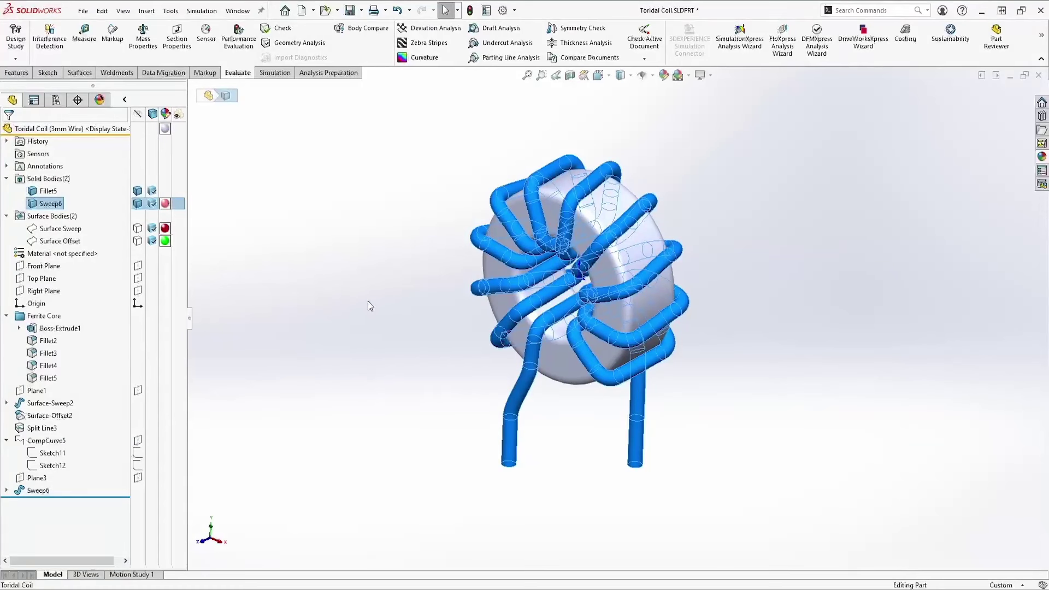
{"action": "left_click", "coordinate": [367, 319]}
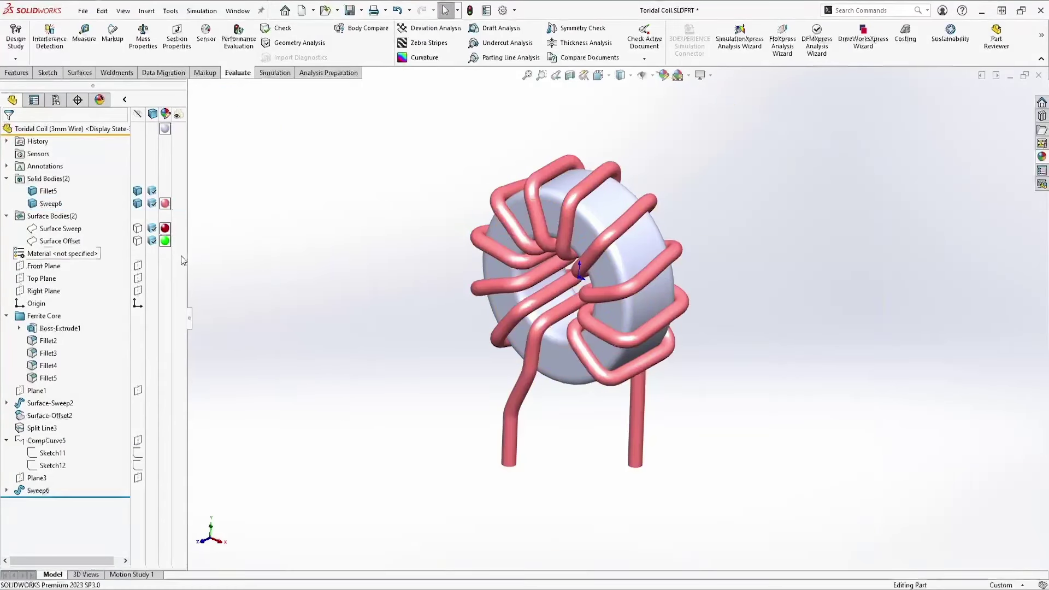
Roll the model history back to just after the core's Fillet5 and inspect the dimensions of Boss-Extrude1
{"action": "left_click_drag", "start_coordinate": [105, 498], "coordinate": [95, 387]}
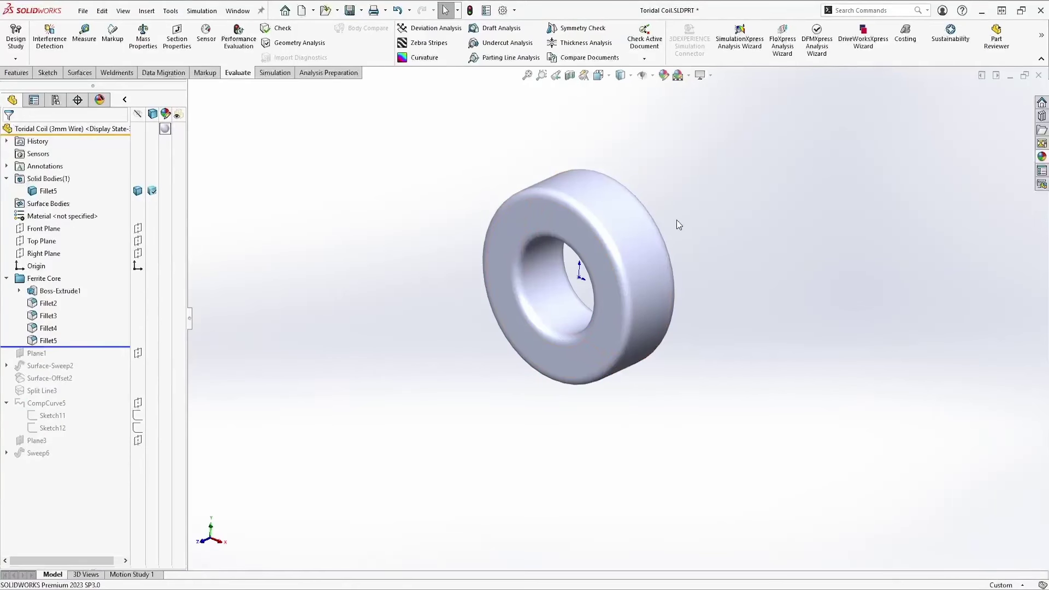
{"action": "left_click", "coordinate": [51, 292]}
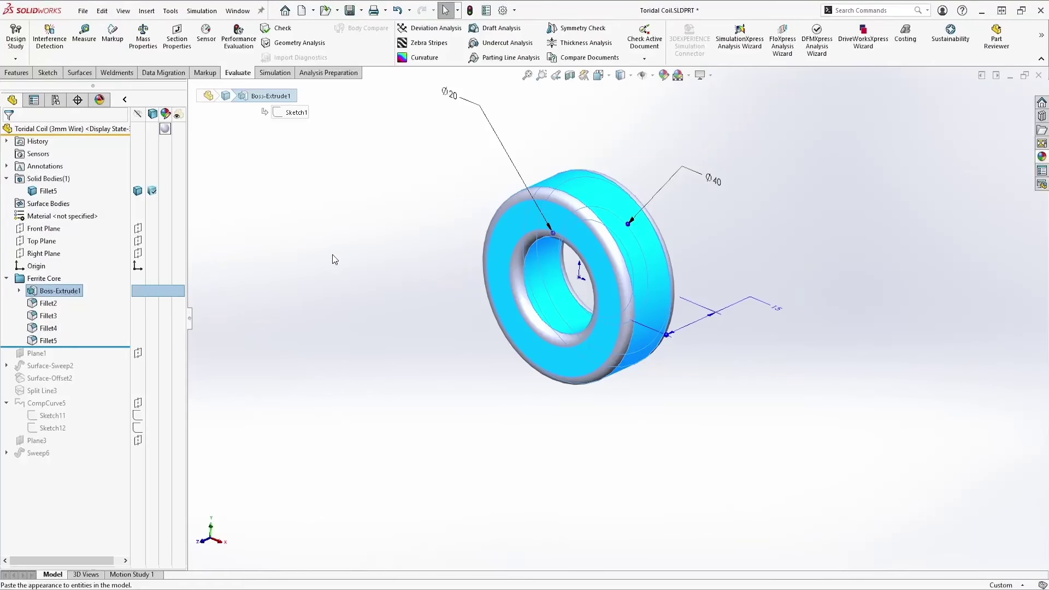
{"action": "left_click", "coordinate": [319, 307]}
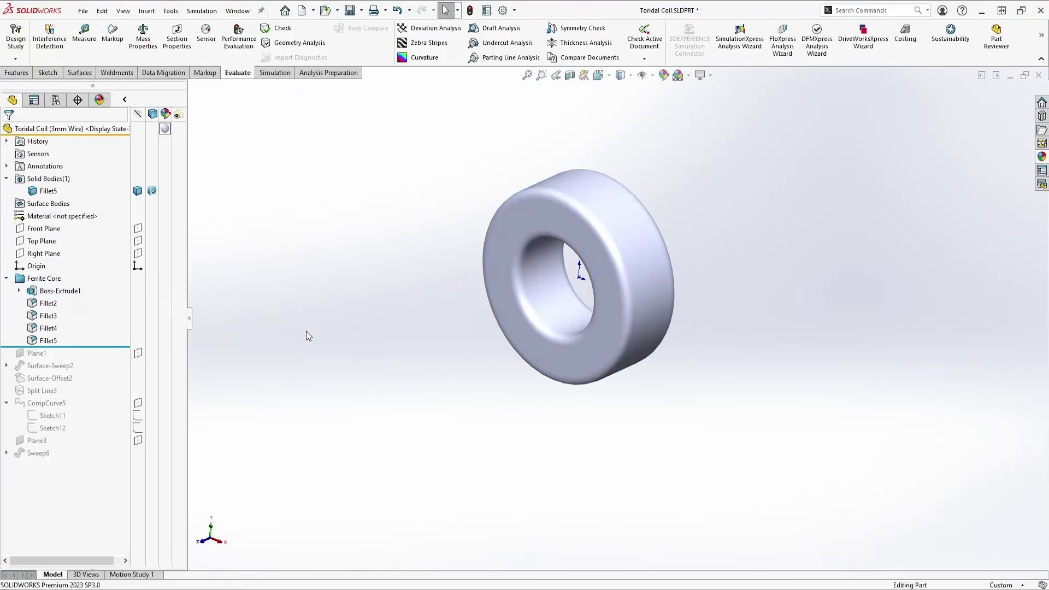
Roll the model history forward past Plane1 and inspect the plane's position relative to the core
{"action": "left_click_drag", "start_coordinate": [117, 347], "coordinate": [115, 359]}
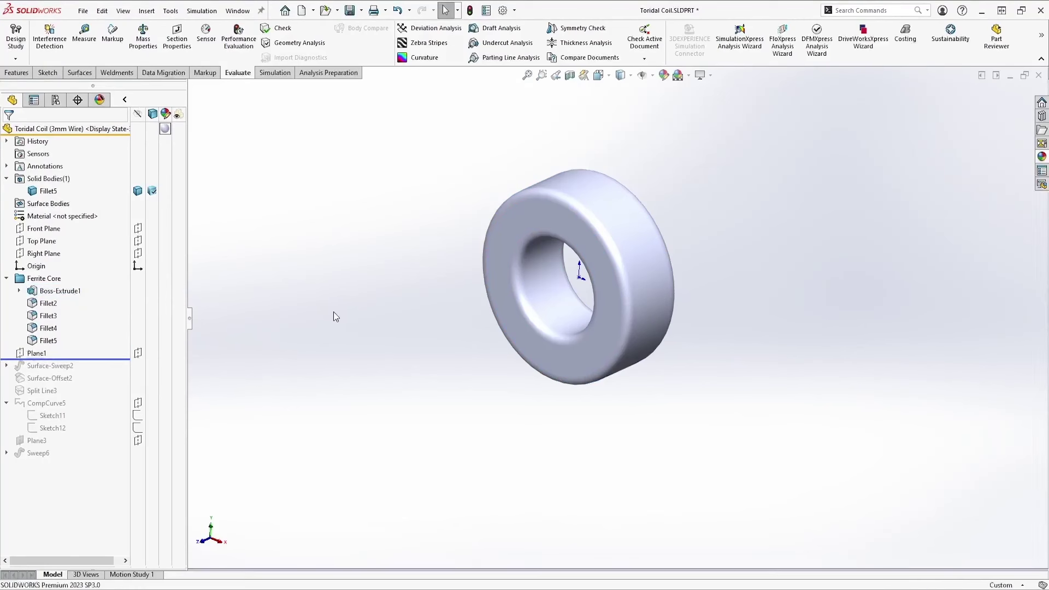
{"action": "left_click", "coordinate": [37, 353]}
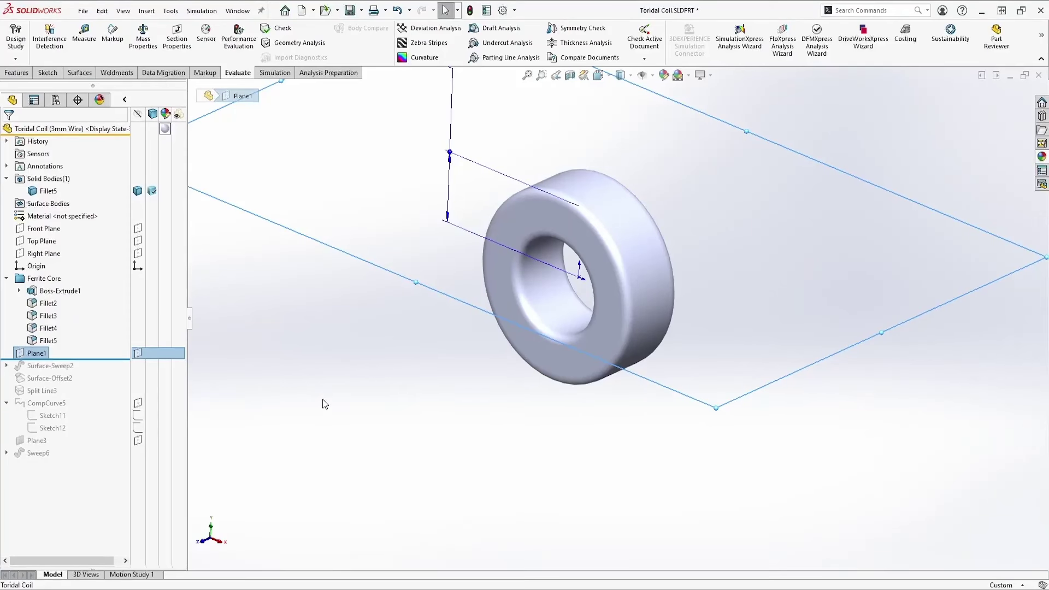
{"action": "left_click", "coordinate": [281, 349]}
Roll the model history forward past Surface-Sweep2 and inspect the dimensions of its circular path Sketch7 and line profile Sketch8
{"action": "left_click_drag", "start_coordinate": [120, 359], "coordinate": [123, 383]}
{"action": "left_click", "coordinate": [6, 378]}
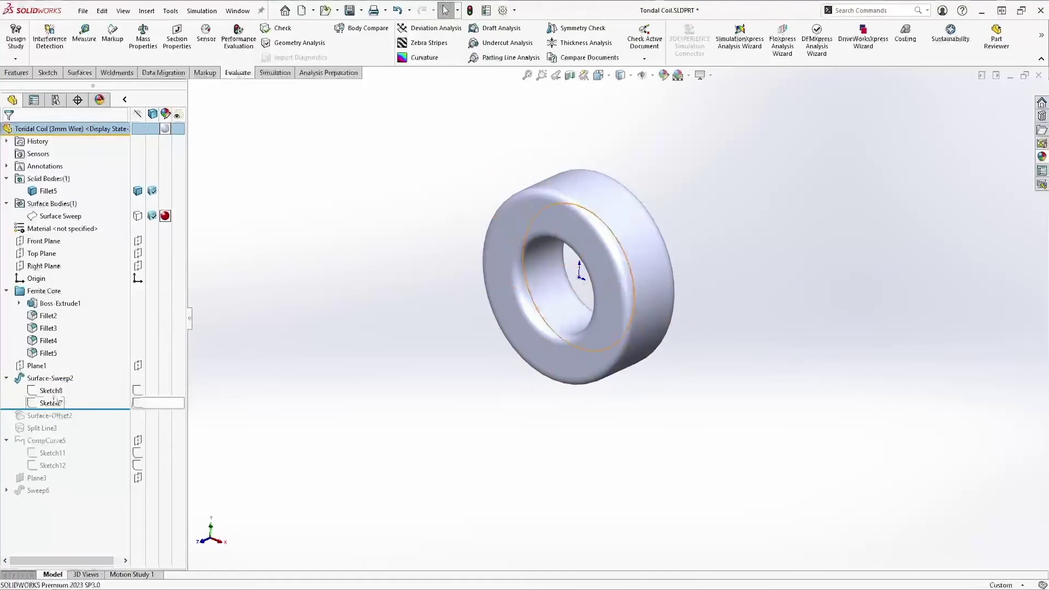
{"action": "left_click", "coordinate": [51, 403]}
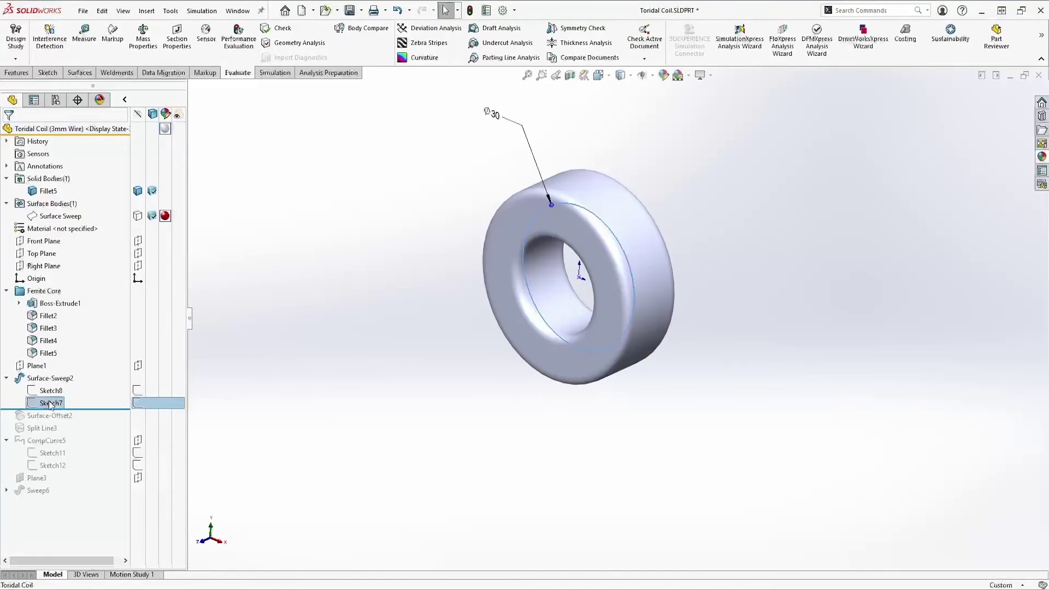
{"action": "middle_click_drag", "start_coordinate": [337, 330], "coordinate": [358, 323]}
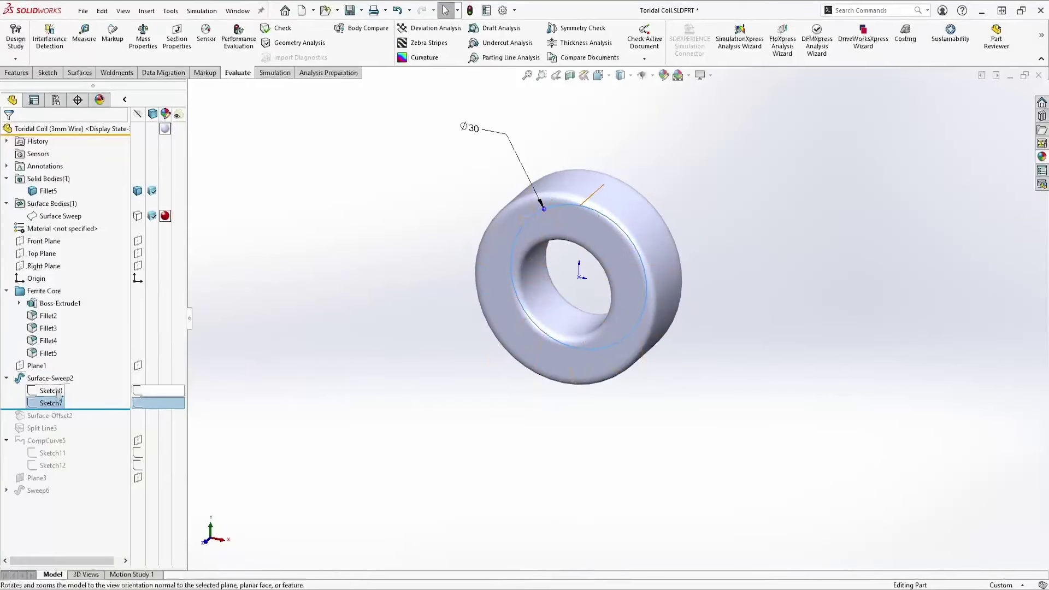
{"action": "key", "text": "Up"}
{"action": "mouse_move", "coordinate": [342, 306]}
{"action": "middle_mouse_down"}
{"action": "mouse_move", "coordinate": [355, 314]}
{"action": "mouse_move", "coordinate": [352, 393]}
{"action": "middle_mouse_up"}
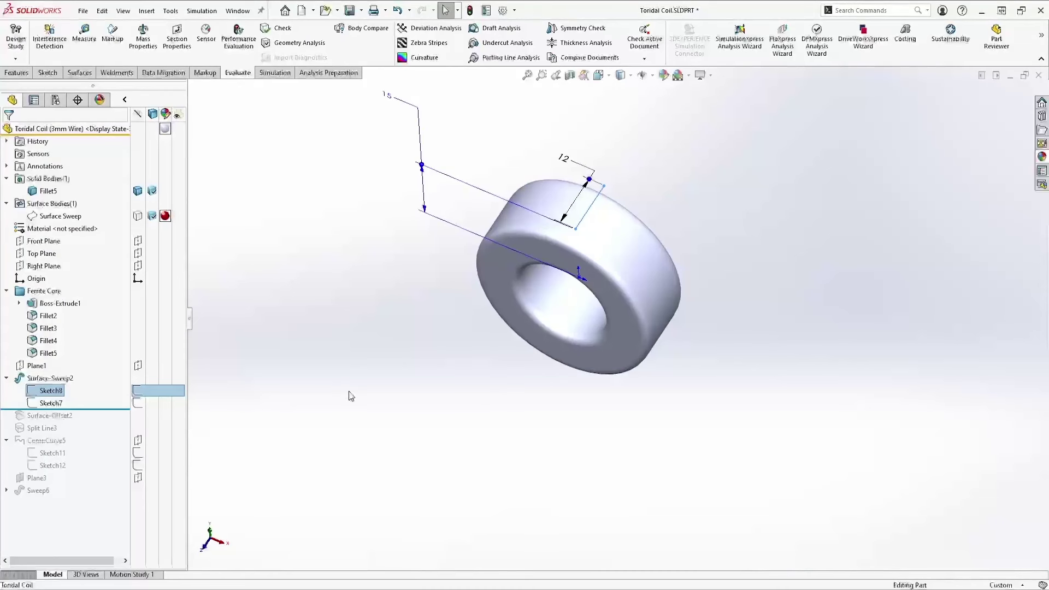
{"action": "mouse_move", "coordinate": [393, 382]}
{"action": "middle_mouse_down"}
{"action": "mouse_move", "coordinate": [389, 307]}
{"action": "mouse_move", "coordinate": [405, 272]}
{"action": "mouse_move", "coordinate": [383, 306]}
{"action": "middle_mouse_up"}
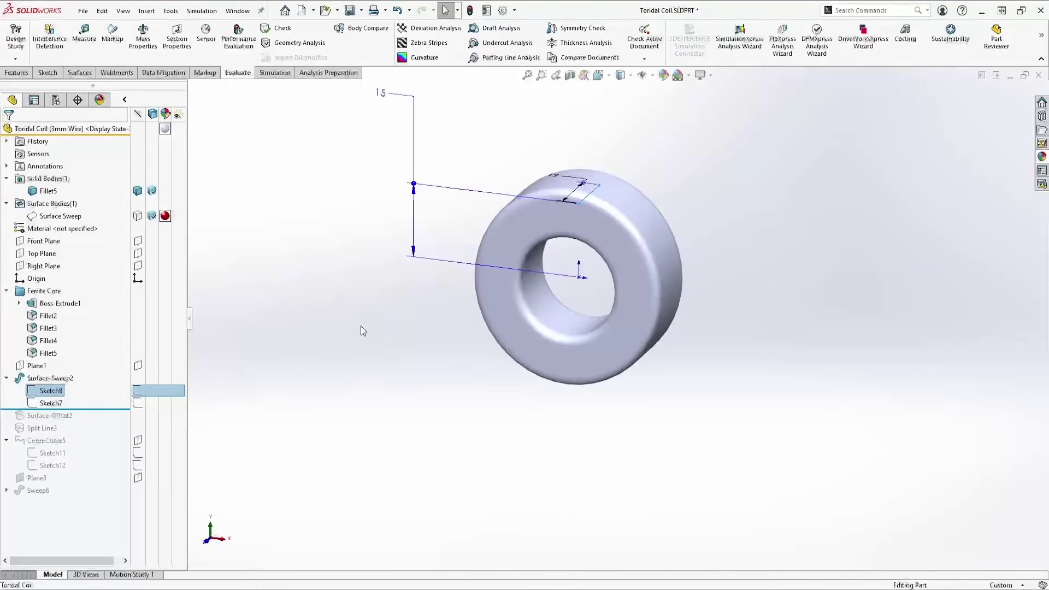
Show the Surface Sweep body and examine how it twists around the core
{"action": "left_click", "coordinate": [138, 216]}
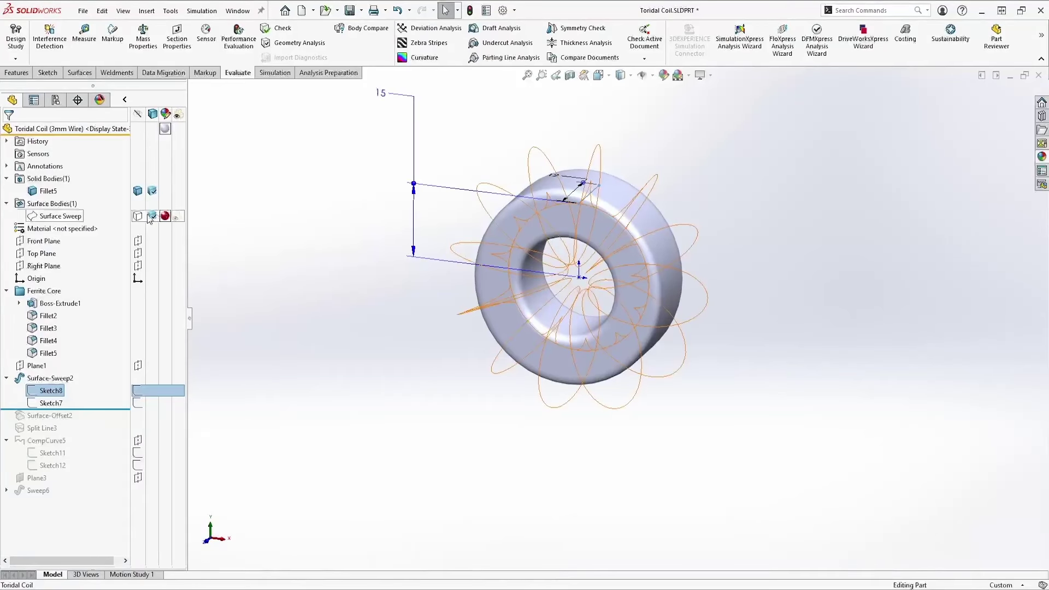
{"action": "left_click", "coordinate": [137, 217]}
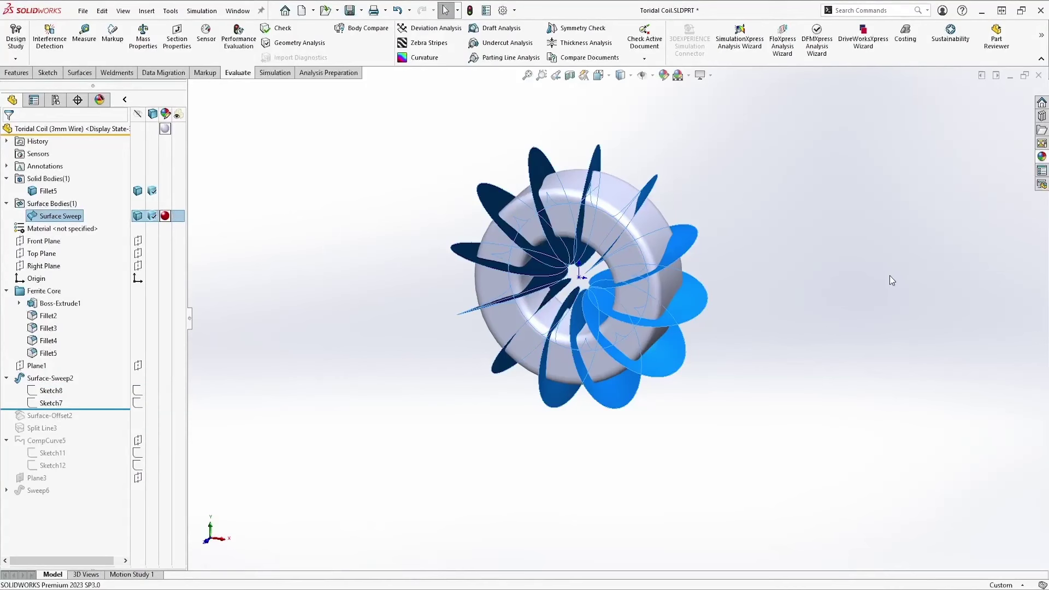
{"action": "middle_click_drag", "start_coordinate": [861, 258], "coordinate": [845, 290]}
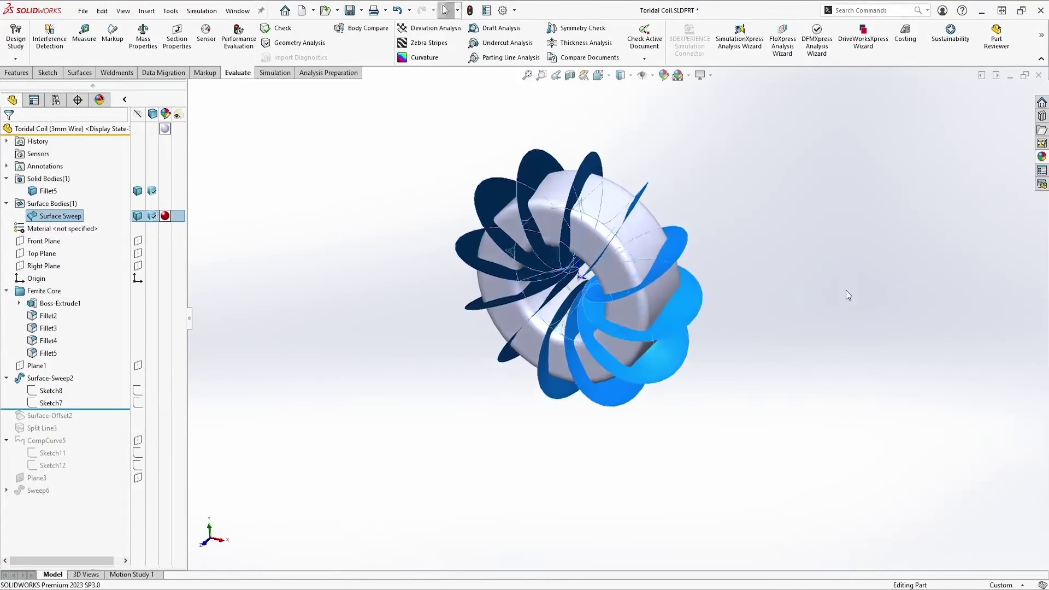
Edit Surface-Sweep2 to compare the Follow Path type with Twist Along Path at 12 turns, and accept it with Twist Along Path
{"action": "left_click", "coordinate": [60, 379]}
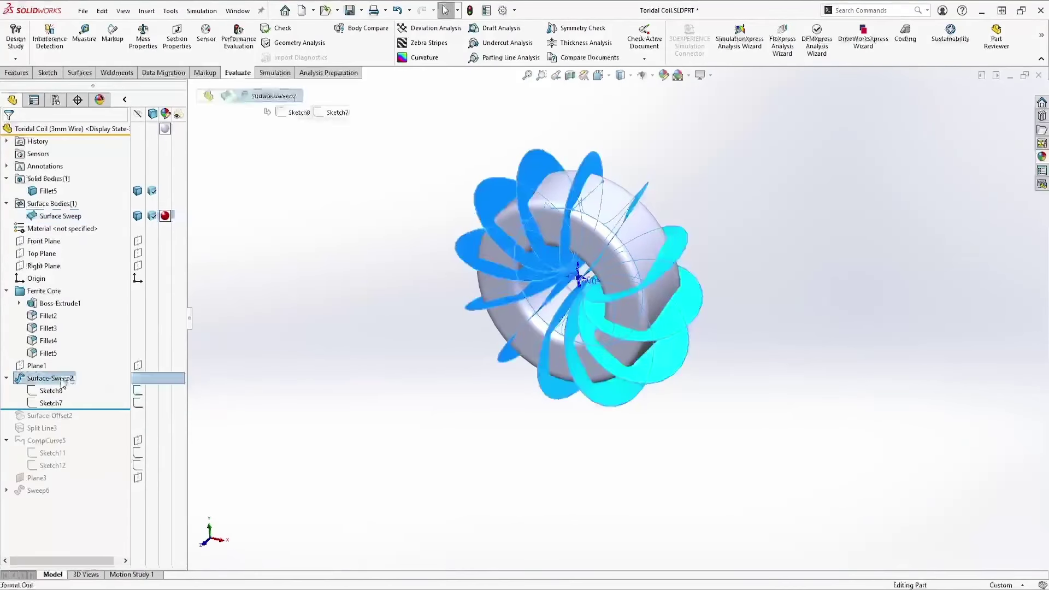
{"action": "left_click", "coordinate": [68, 317]}
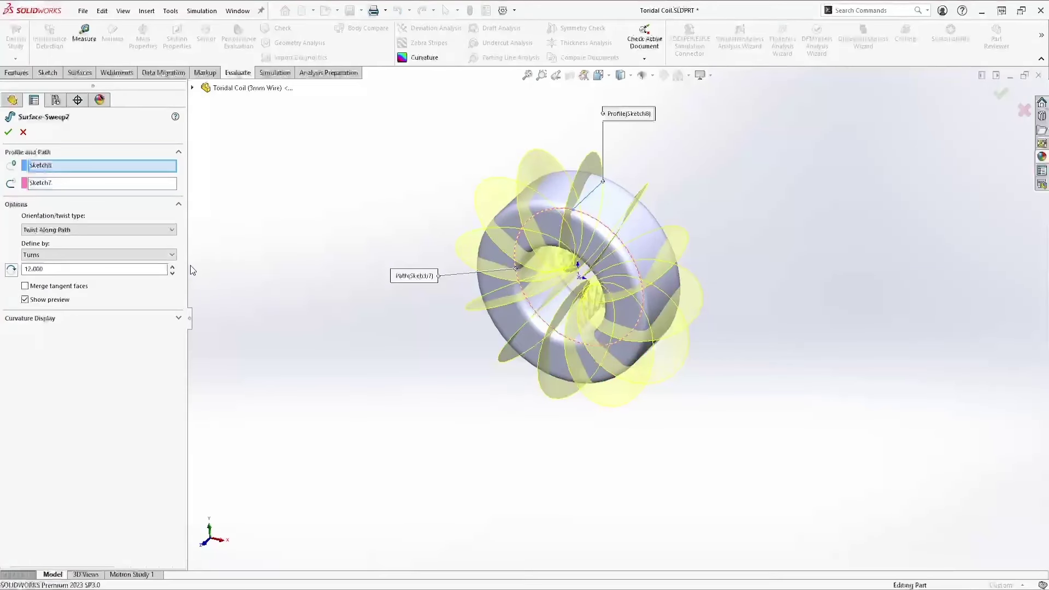
{"action": "left_click", "coordinate": [61, 238]}
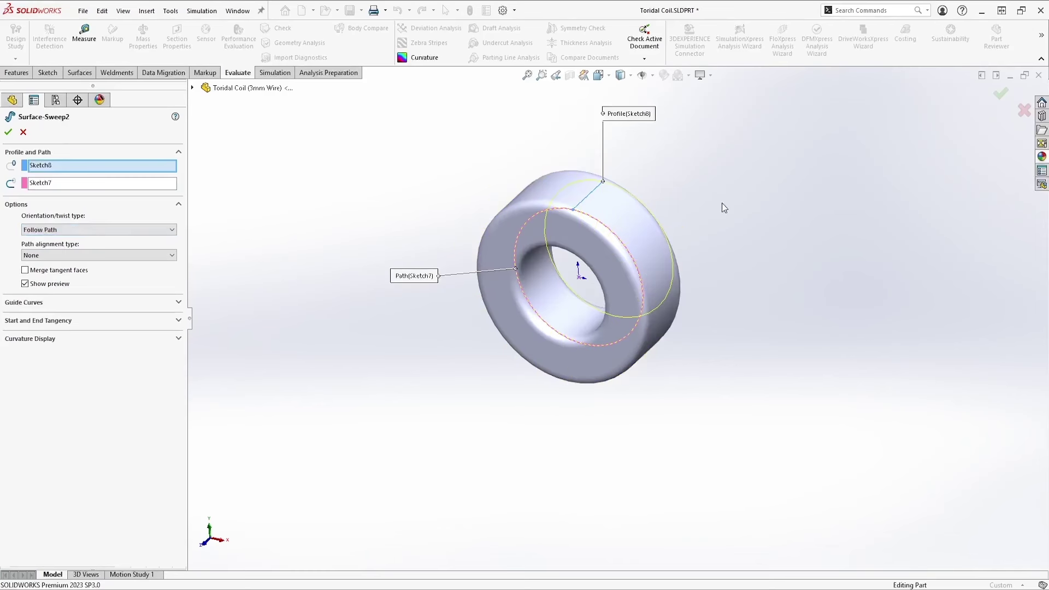
{"action": "mouse_move", "coordinate": [720, 182]}
{"action": "middle_mouse_down"}
{"action": "mouse_move", "coordinate": [681, 265]}
{"action": "mouse_move", "coordinate": [726, 181]}
{"action": "middle_mouse_up"}
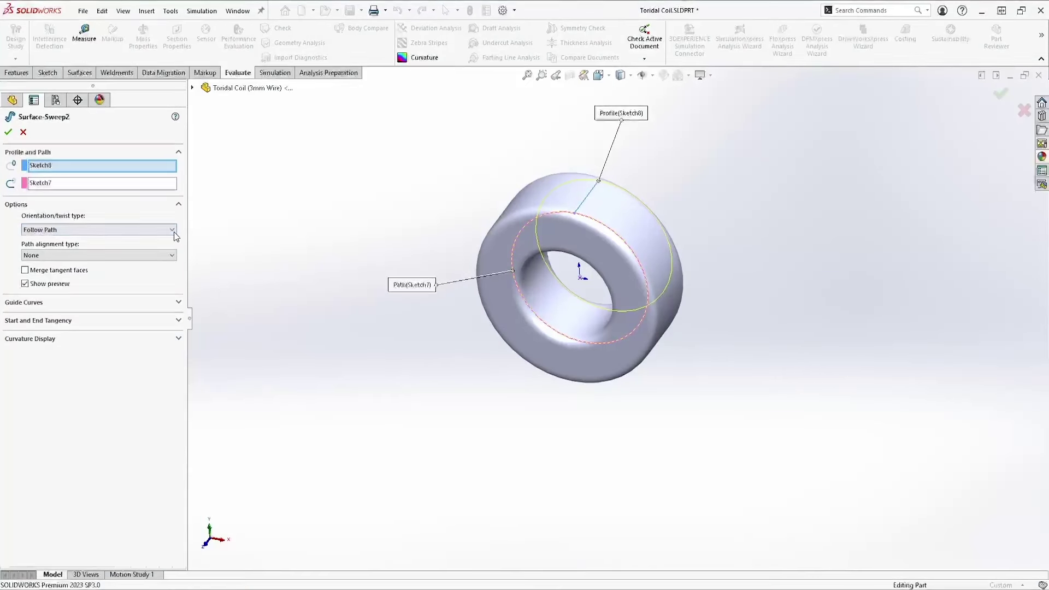
{"action": "left_click", "coordinate": [100, 264]}
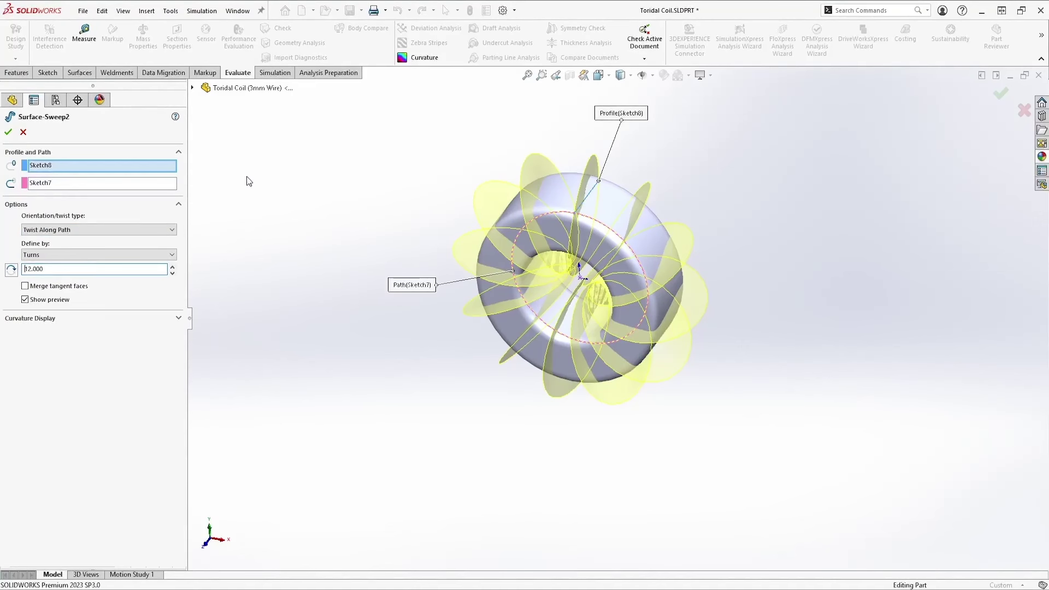
{"action": "left_click", "coordinate": [7, 132]}
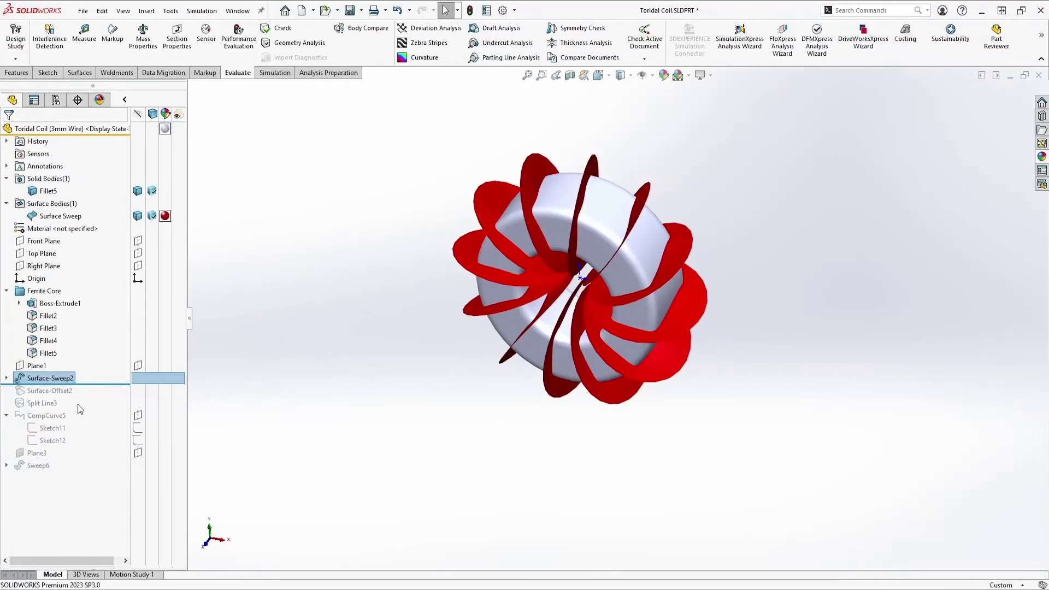
Roll the model history forward past Surface-Offset2 and highlight the offset feature around the core
{"action": "left_click_drag", "start_coordinate": [100, 384], "coordinate": [100, 396]}
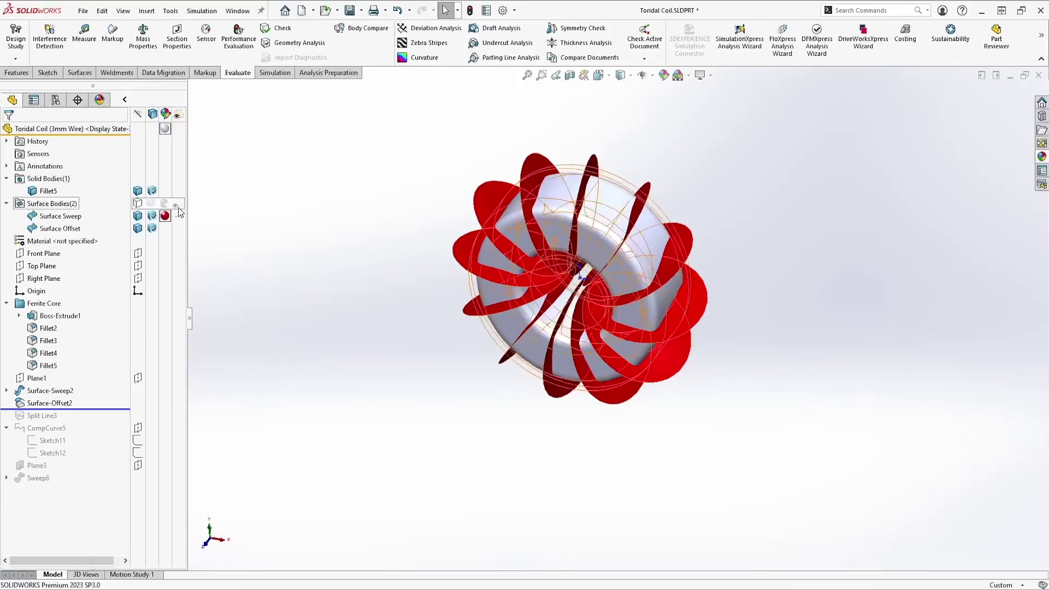
{"action": "left_click", "coordinate": [63, 403]}
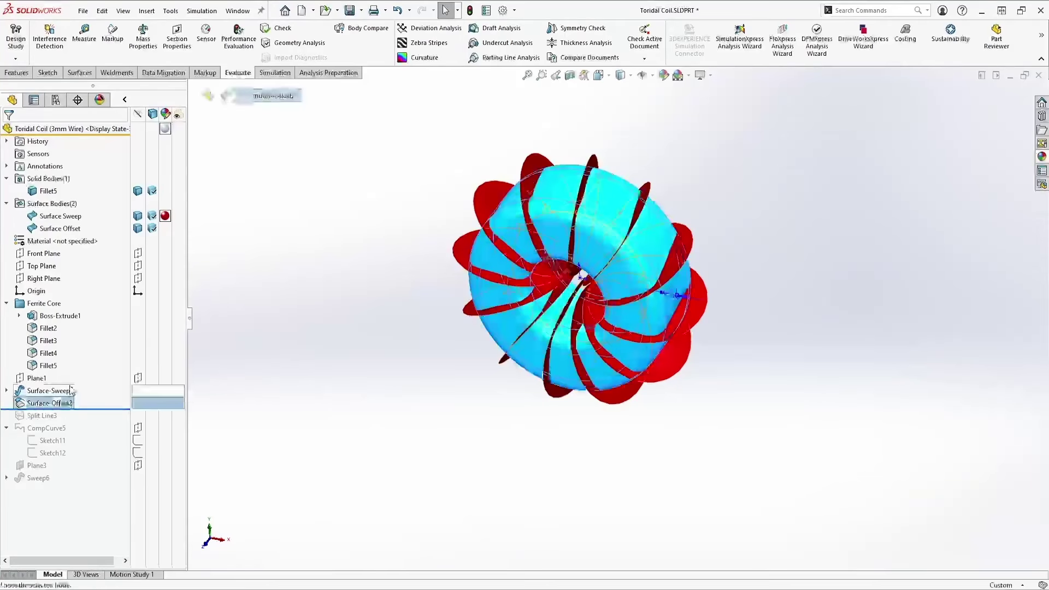
{"action": "left_click", "coordinate": [311, 292]}
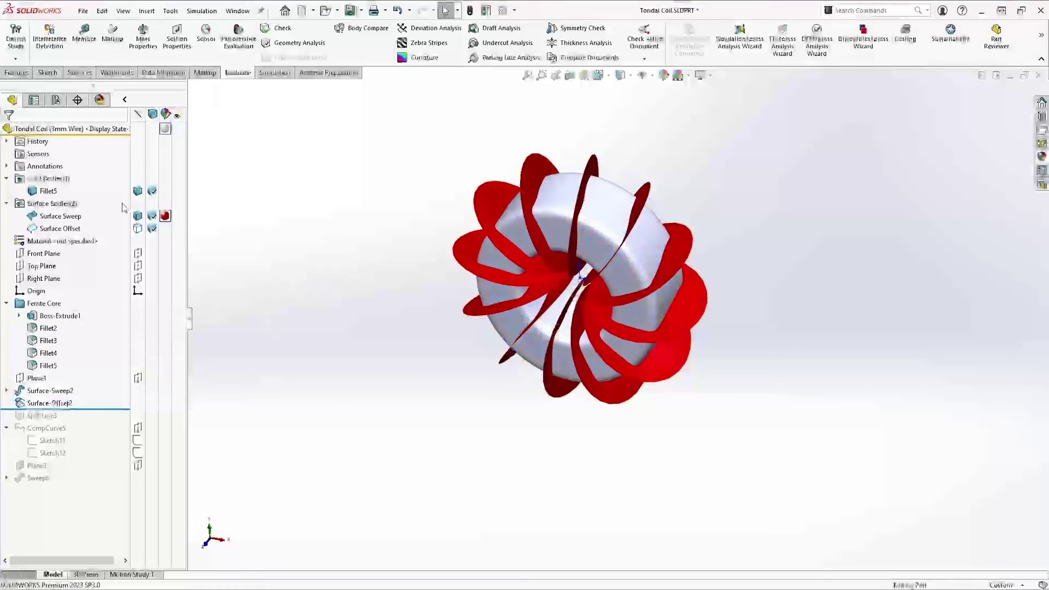
Show the Surface Offset body and examine where the swept surface crosses it all around the core
{"action": "left_click", "coordinate": [79, 228]}
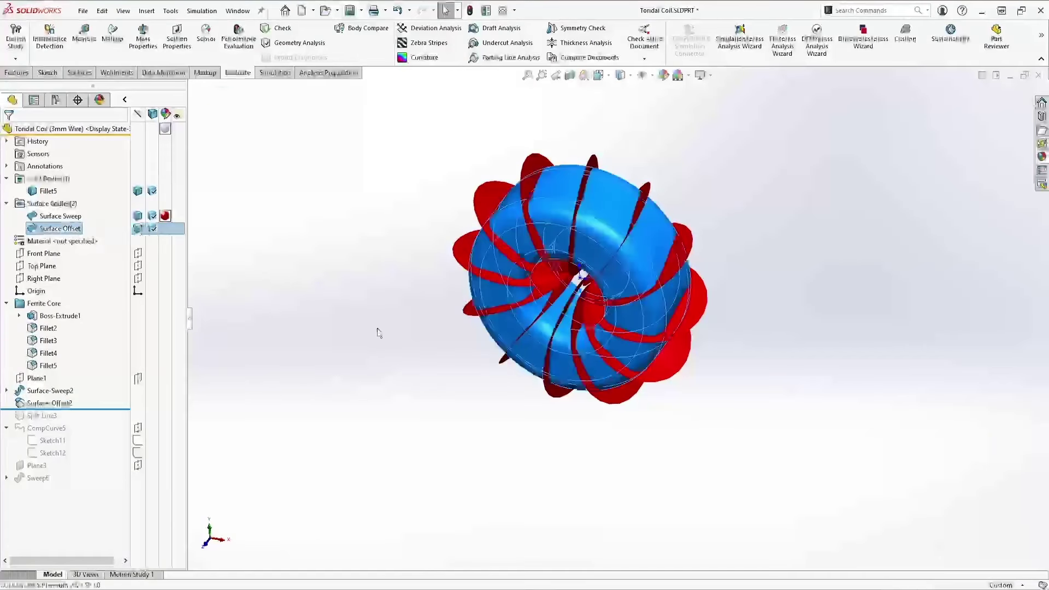
{"action": "left_click", "coordinate": [344, 314]}
{"action": "middle_click_drag", "start_coordinate": [335, 323], "coordinate": [344, 276]}
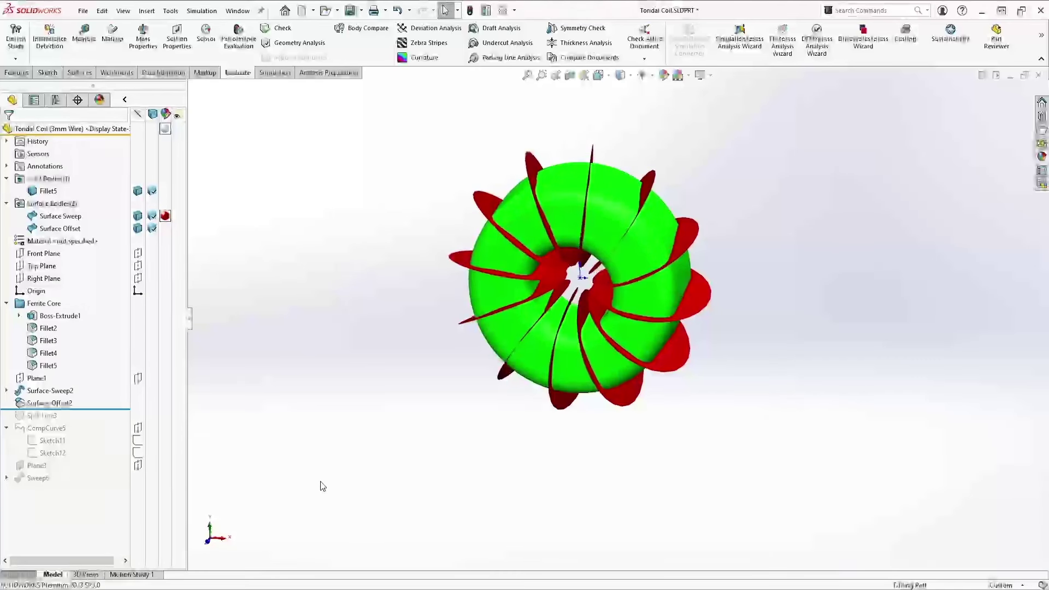
{"action": "middle_click_drag", "start_coordinate": [320, 484], "coordinate": [312, 525]}
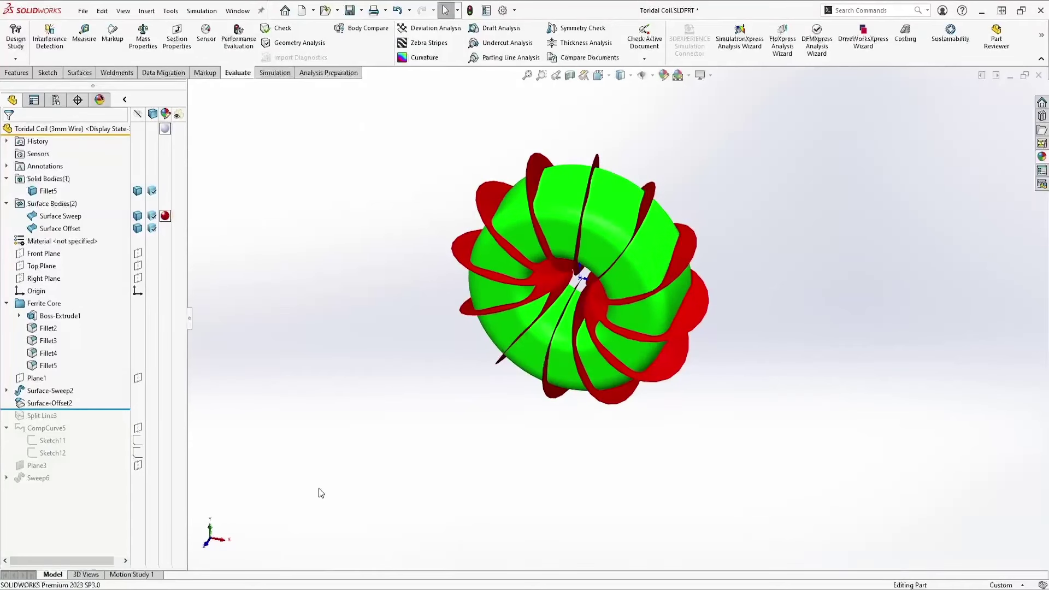
{"action": "middle_click_drag", "start_coordinate": [308, 457], "coordinate": [306, 417]}
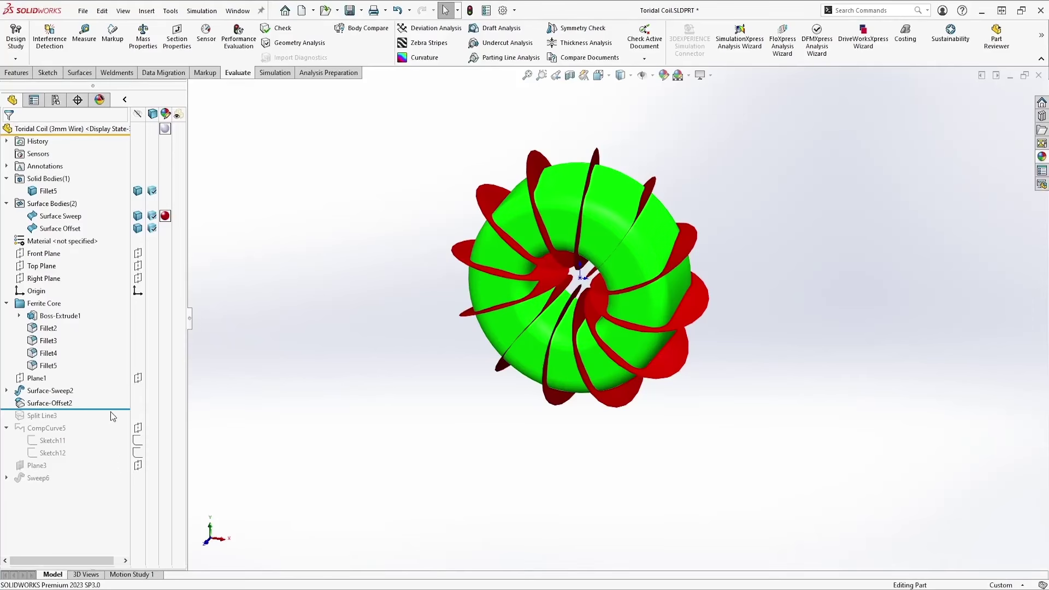
Roll the model history forward past Split Line3 and hide the Surface Sweep body
{"action": "left_click_drag", "start_coordinate": [111, 411], "coordinate": [110, 422]}
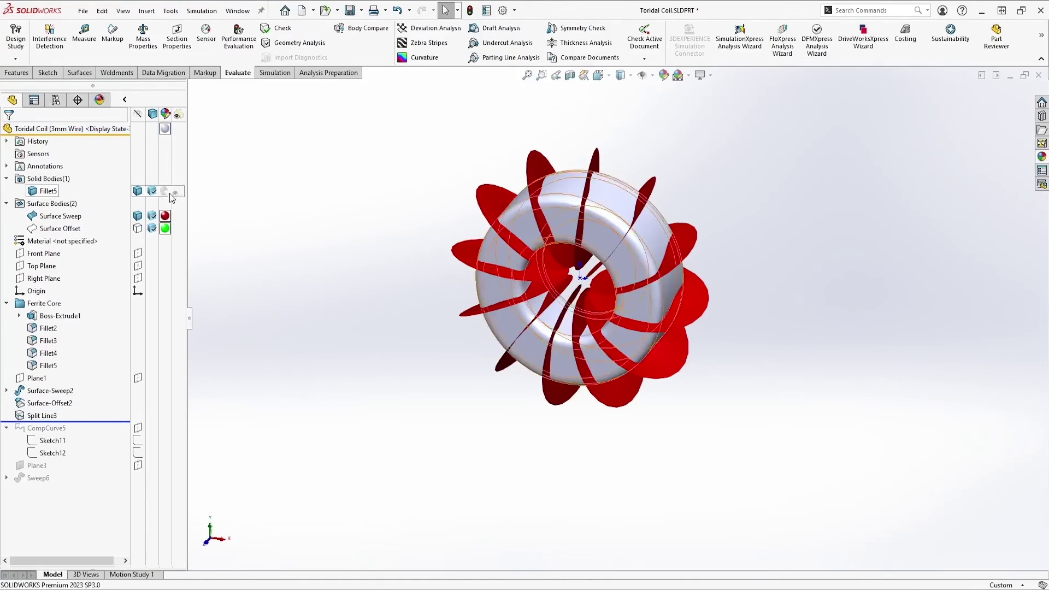
{"action": "left_click", "coordinate": [138, 215]}
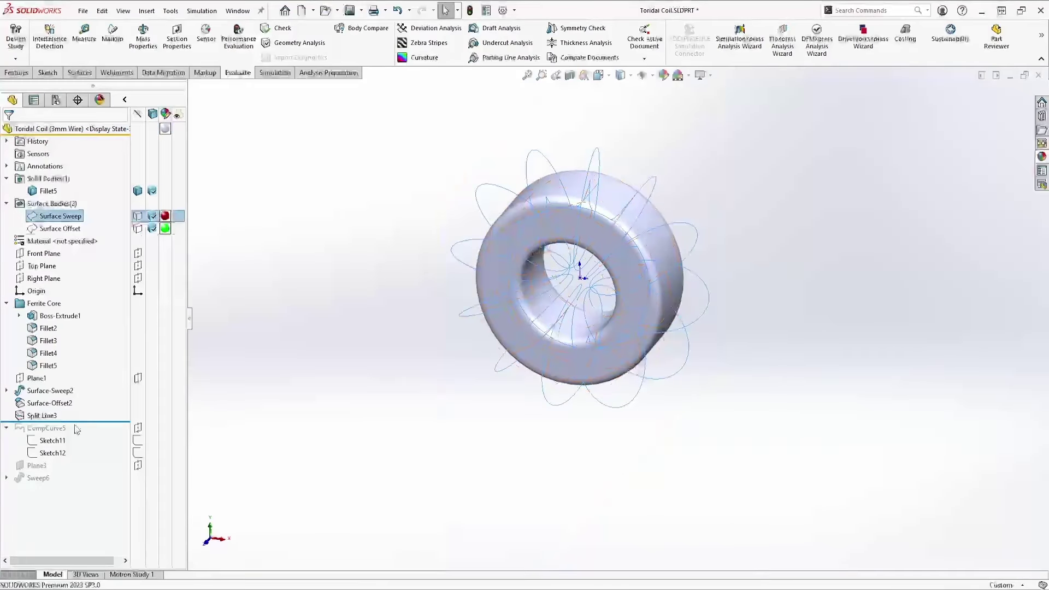
Show the Surface Offset body and display the model shaded with edges to examine the Split Line3 edges
{"action": "left_click", "coordinate": [49, 416]}
{"action": "left_click", "coordinate": [61, 396]}
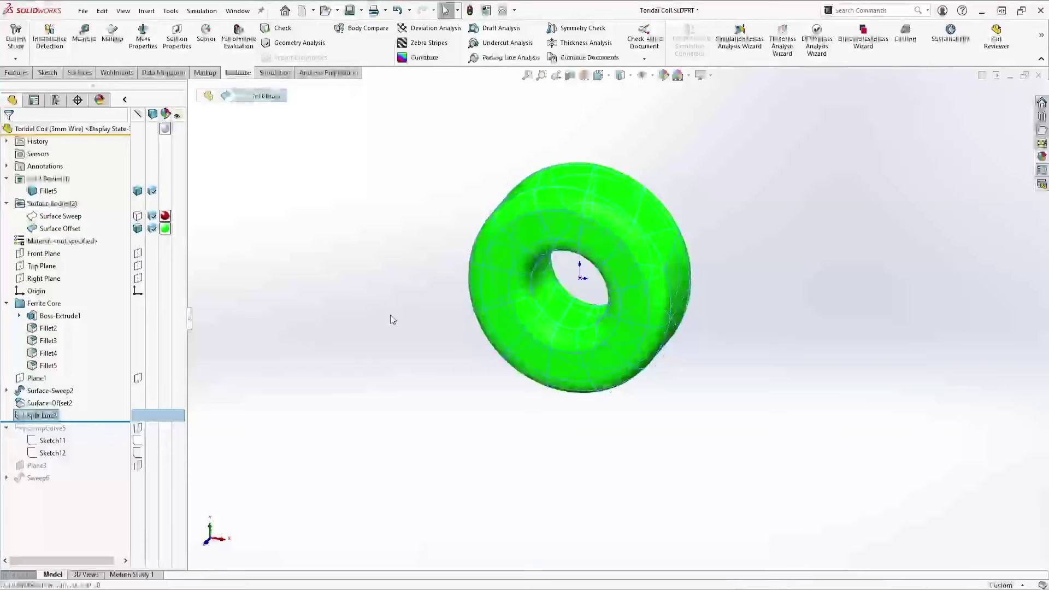
{"action": "left_click", "coordinate": [342, 260]}
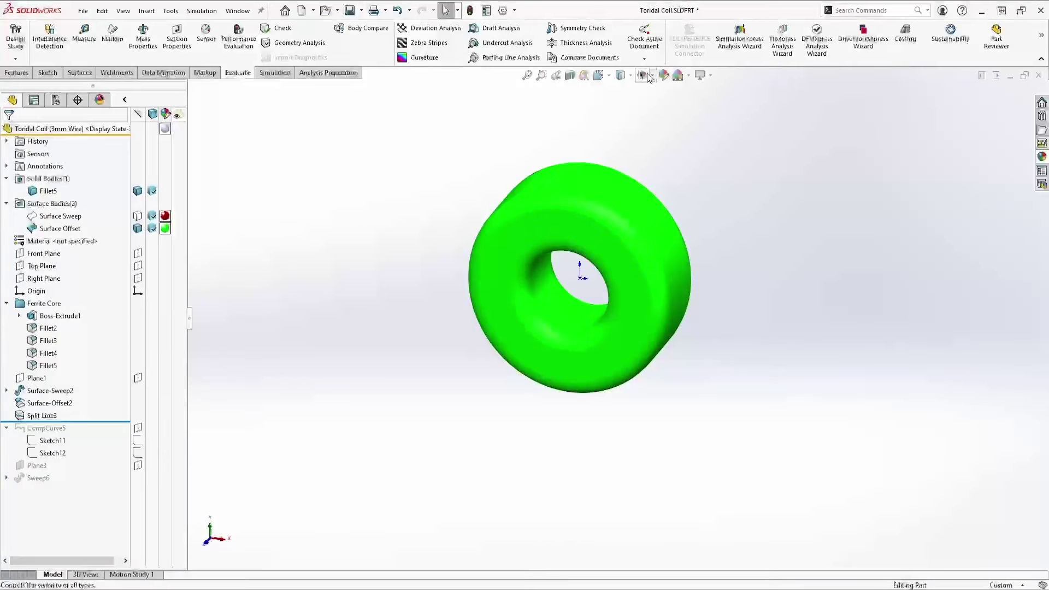
{"action": "left_click", "coordinate": [623, 76]}
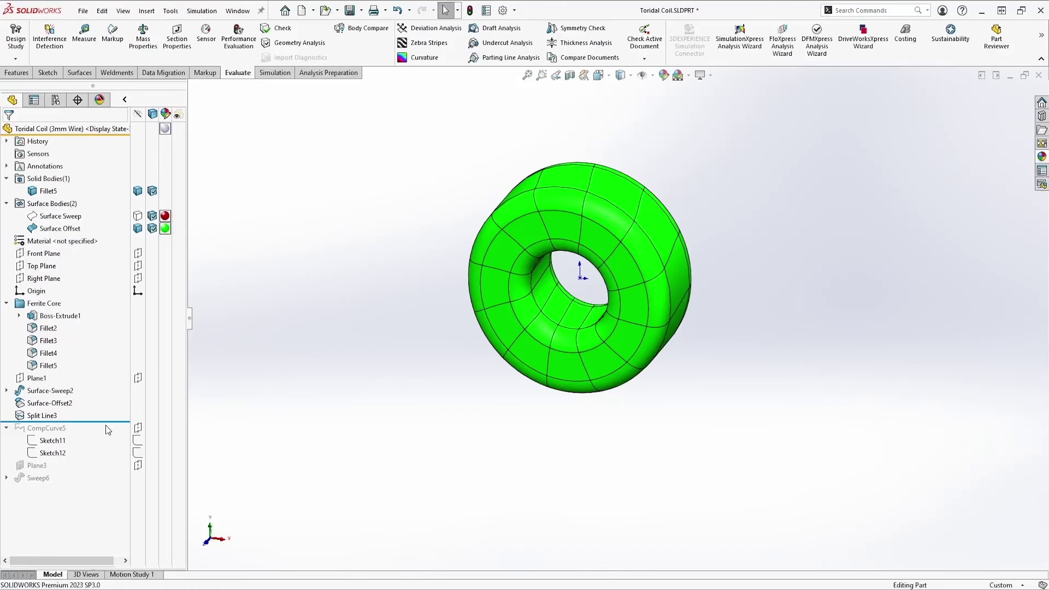
Roll the model history forward past CompCurve5 and highlight the composite curve to examine the wire path around the core
{"action": "left_click_drag", "start_coordinate": [106, 425], "coordinate": [112, 460]}
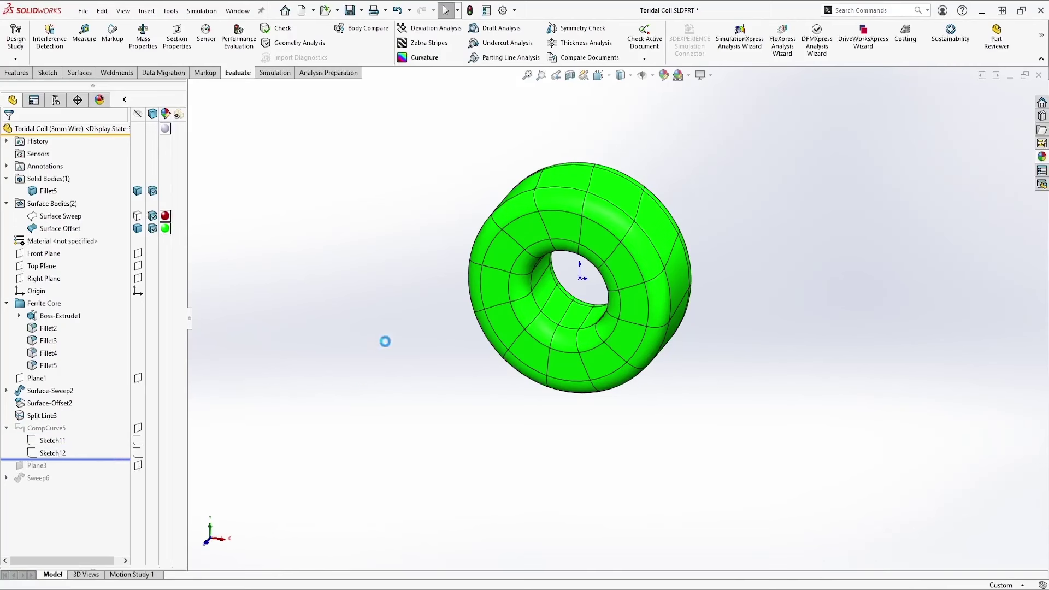
{"action": "left_click", "coordinate": [63, 429]}
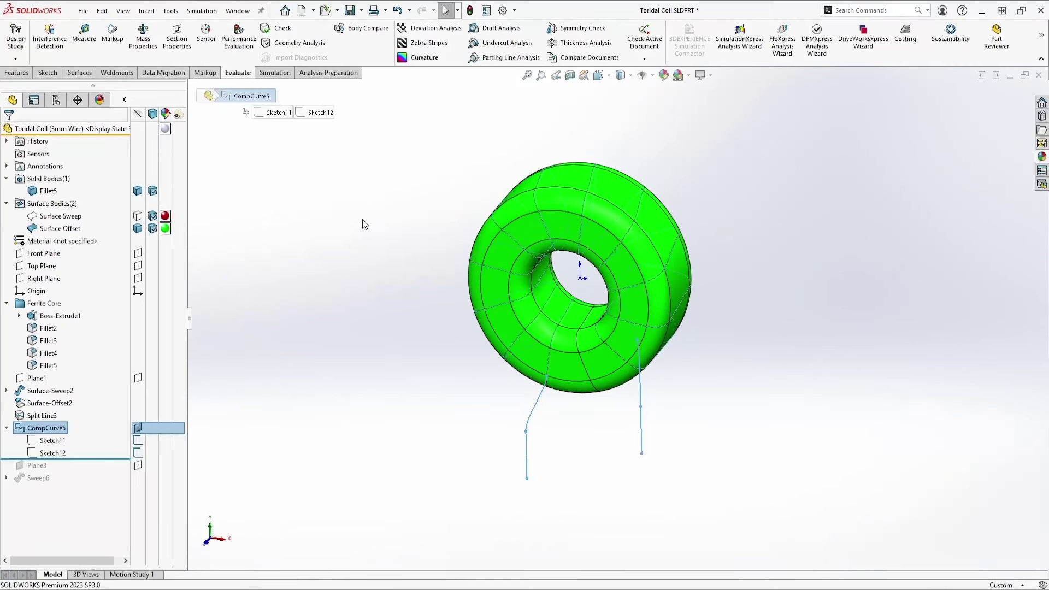
{"action": "middle_click_drag", "start_coordinate": [821, 442], "coordinate": [803, 397]}
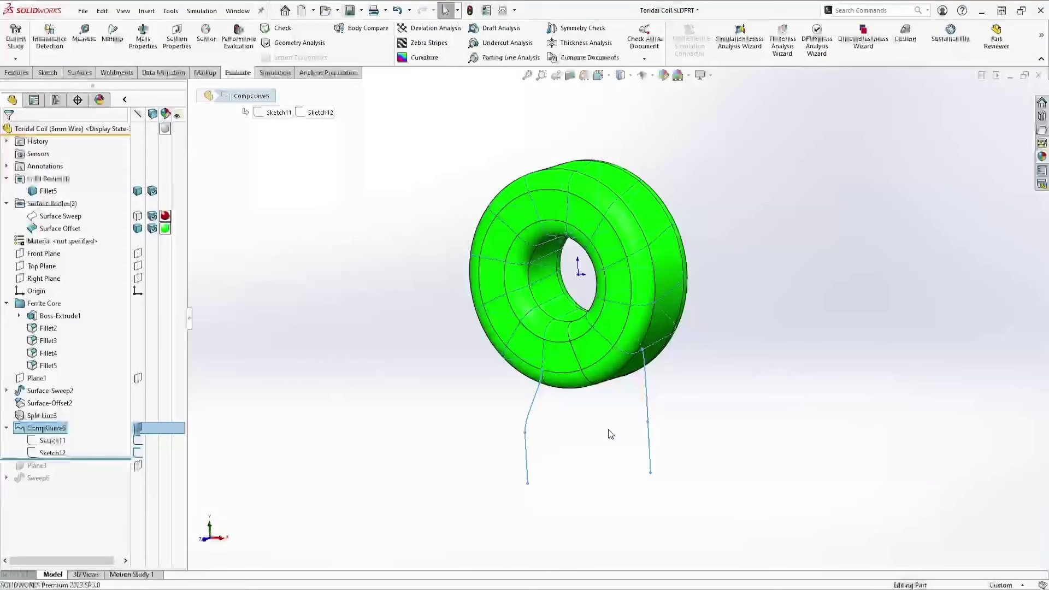
{"action": "middle_click_drag", "start_coordinate": [609, 432], "coordinate": [613, 432]}
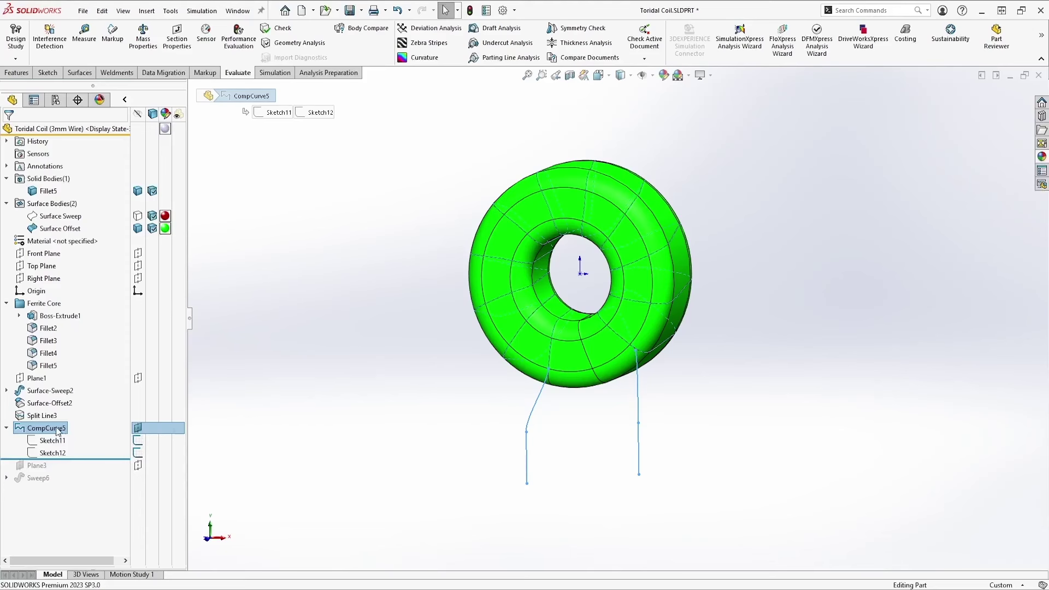
{"action": "left_click", "coordinate": [296, 373]}
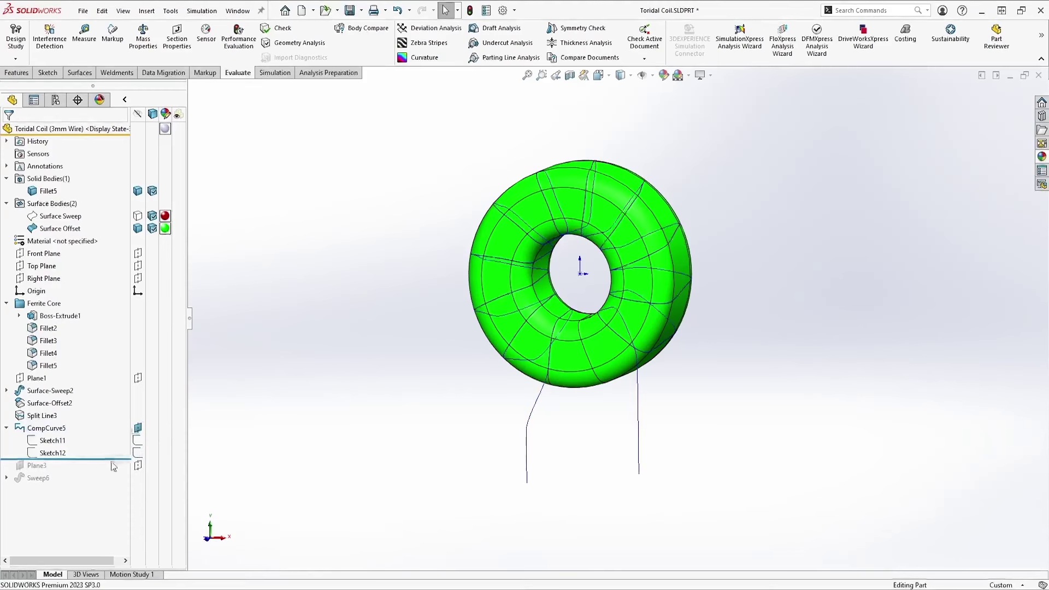
Roll the model history forward past Plane3 and highlight the plane at the end of the wire path
{"action": "left_click_drag", "start_coordinate": [117, 459], "coordinate": [118, 471]}
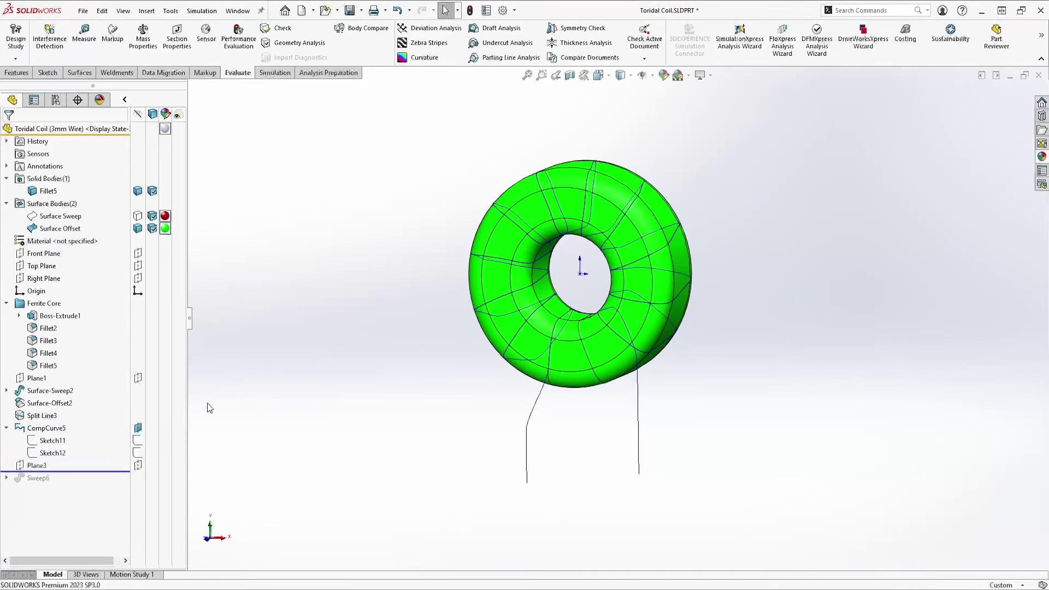
{"action": "left_click", "coordinate": [36, 465]}
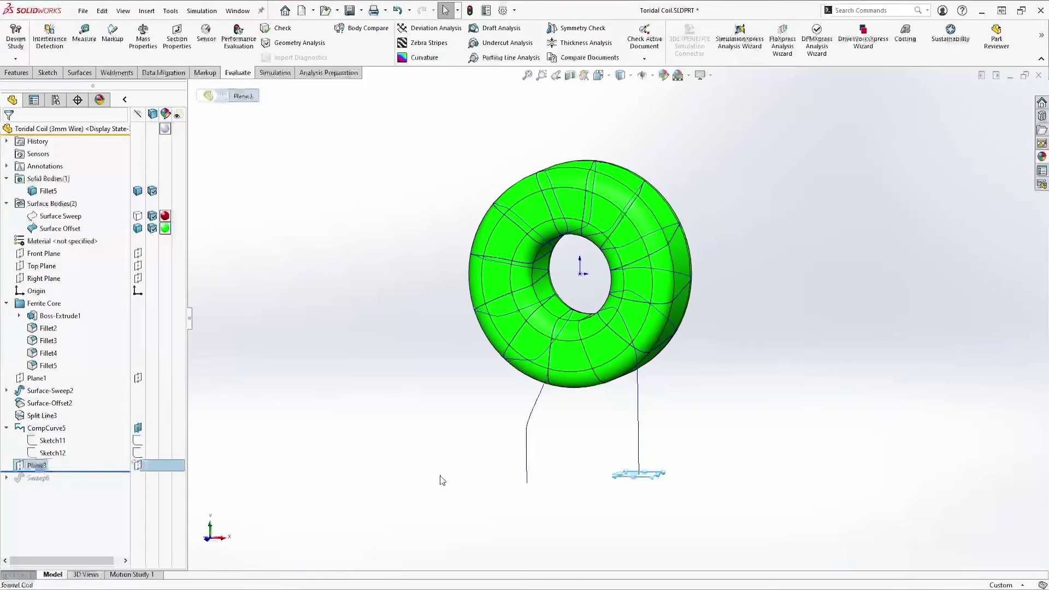
{"action": "middle_click_drag", "start_coordinate": [739, 497], "coordinate": [578, 485]}
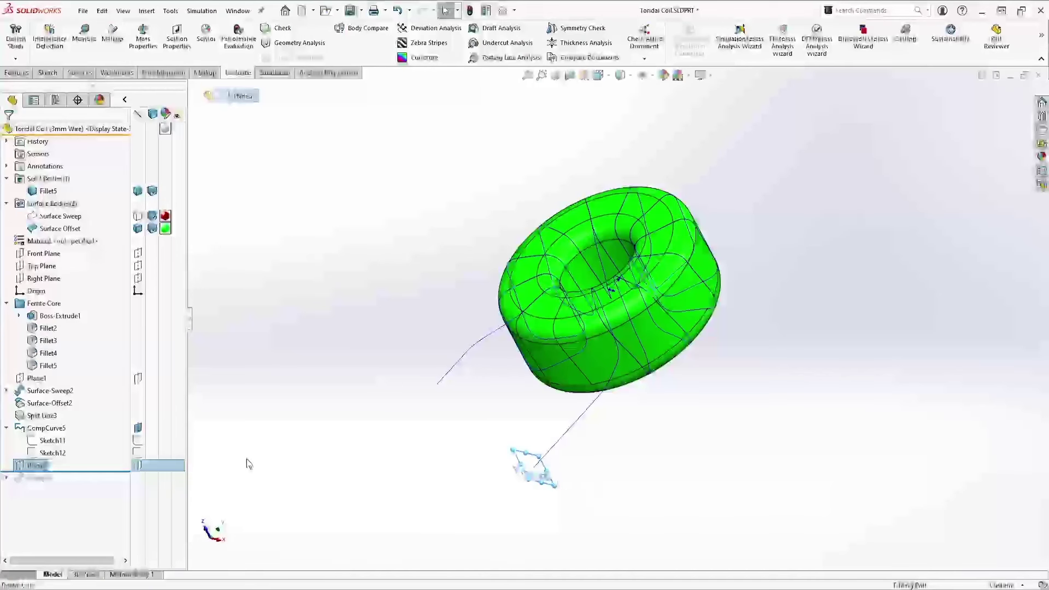
Open Plane3's definition to review its point and perpendicular edge references, close it, and highlight the plane in the model
{"action": "left_click_drag", "start_coordinate": [32, 471], "coordinate": [33, 482]}
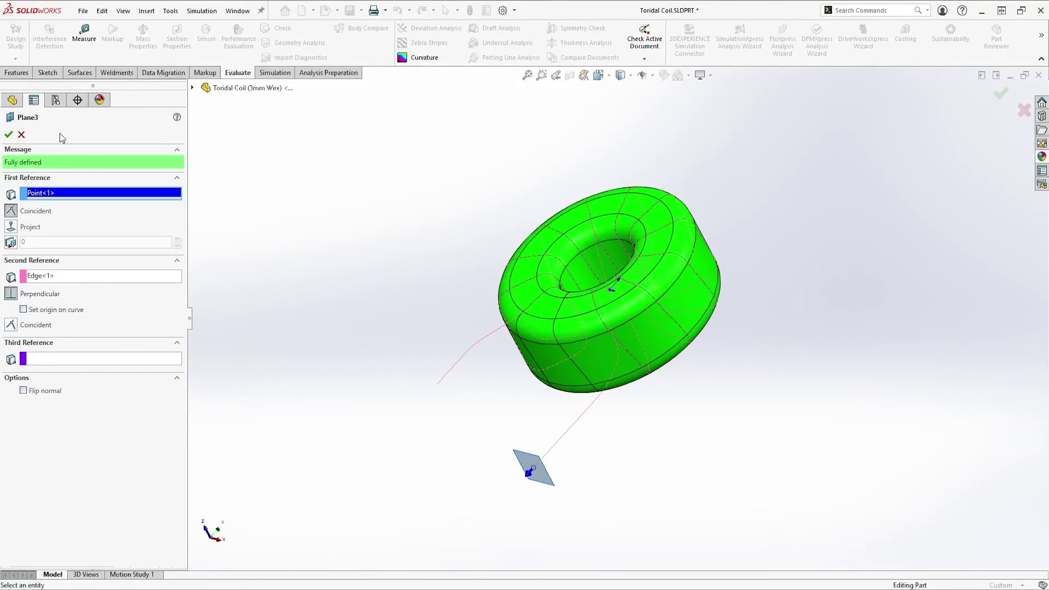
{"action": "left_click", "coordinate": [8, 134]}
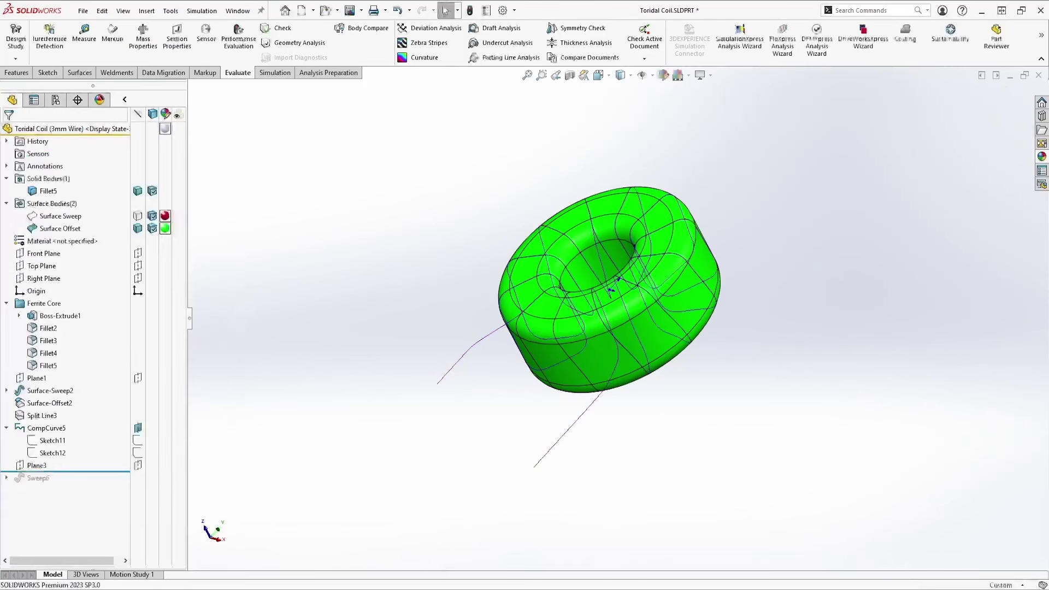
{"action": "left_click", "coordinate": [36, 466]}
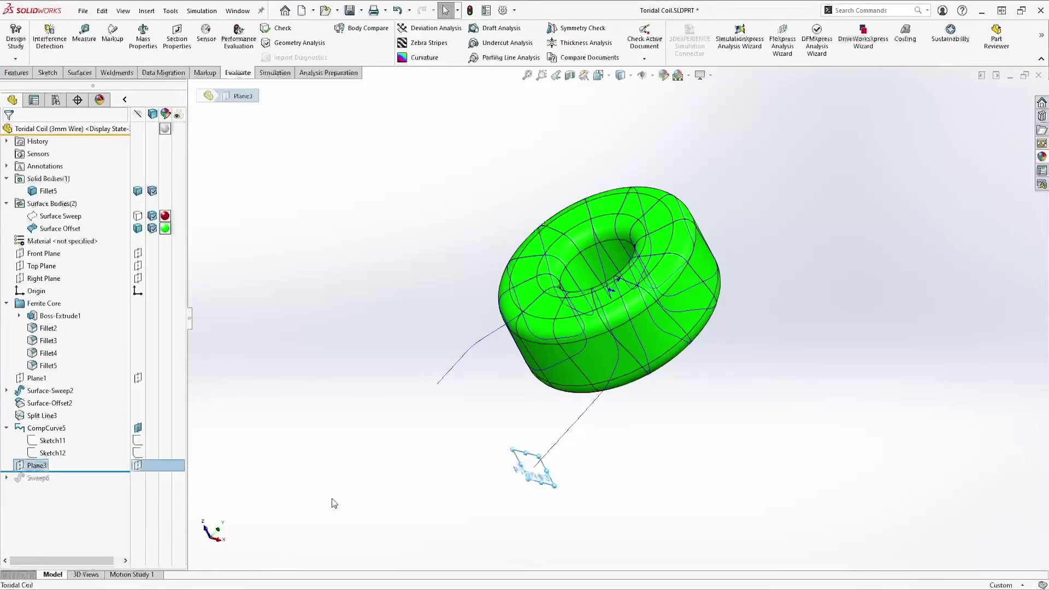
{"action": "left_click", "coordinate": [333, 467]}
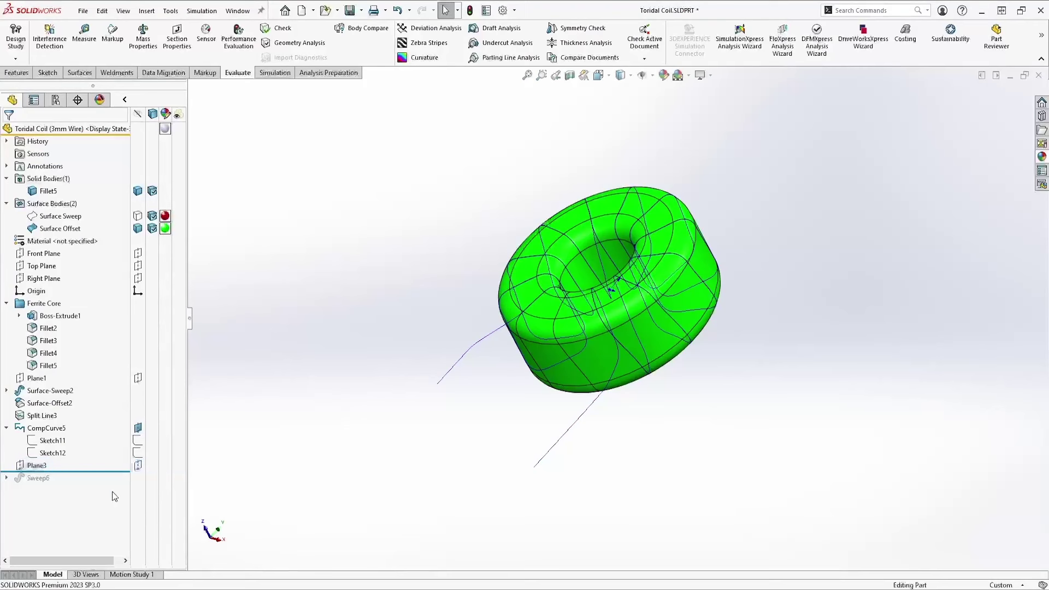
Roll the model history forward past Sweep6 to rebuild the wire winding and show the coil in isometric view
{"action": "left_click_drag", "start_coordinate": [115, 472], "coordinate": [117, 483]}
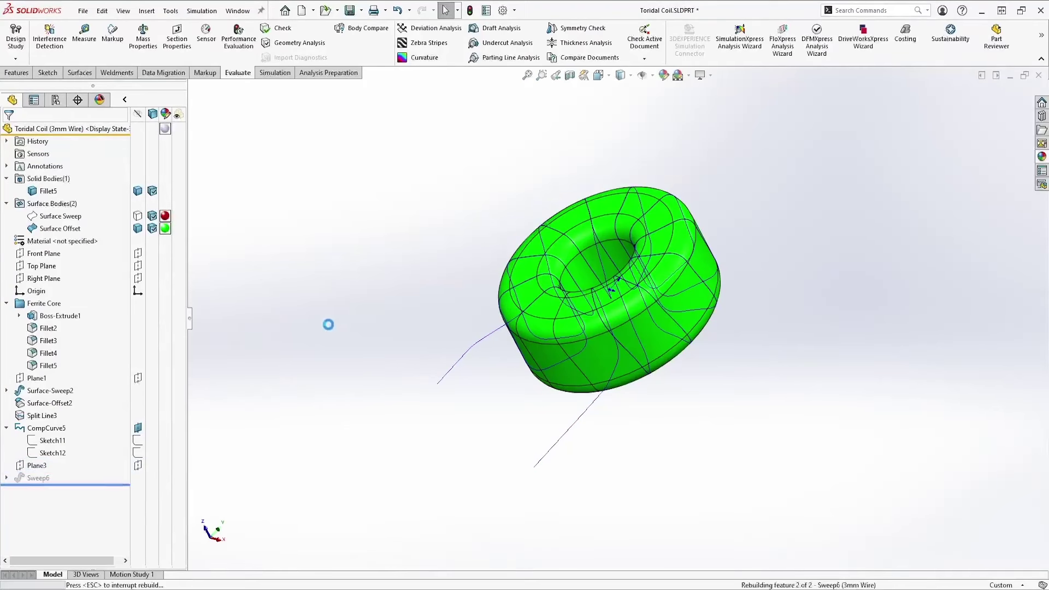
{"action": "key", "text": "ctrl+7"}
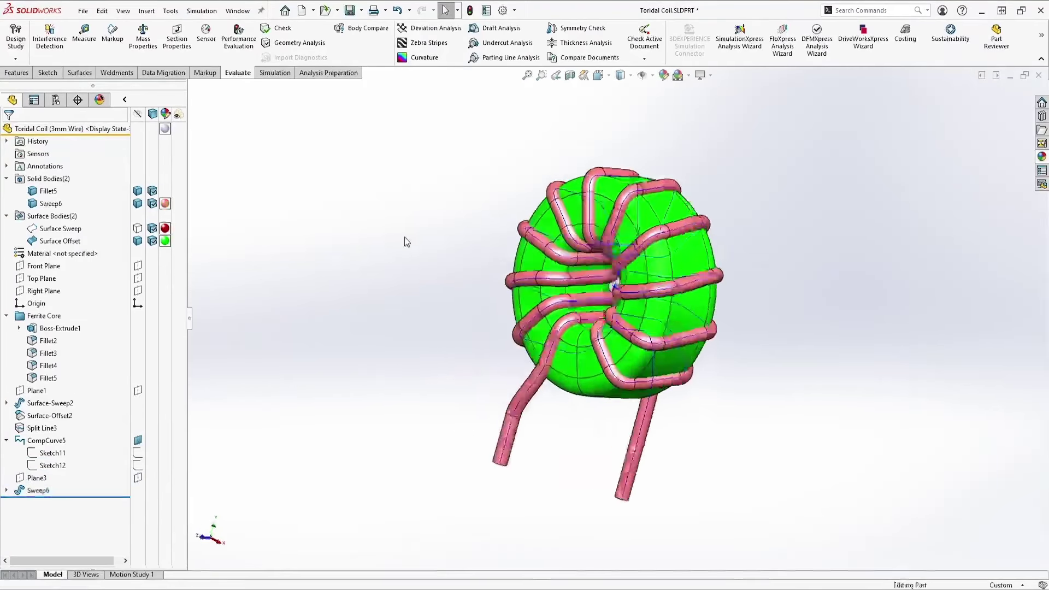